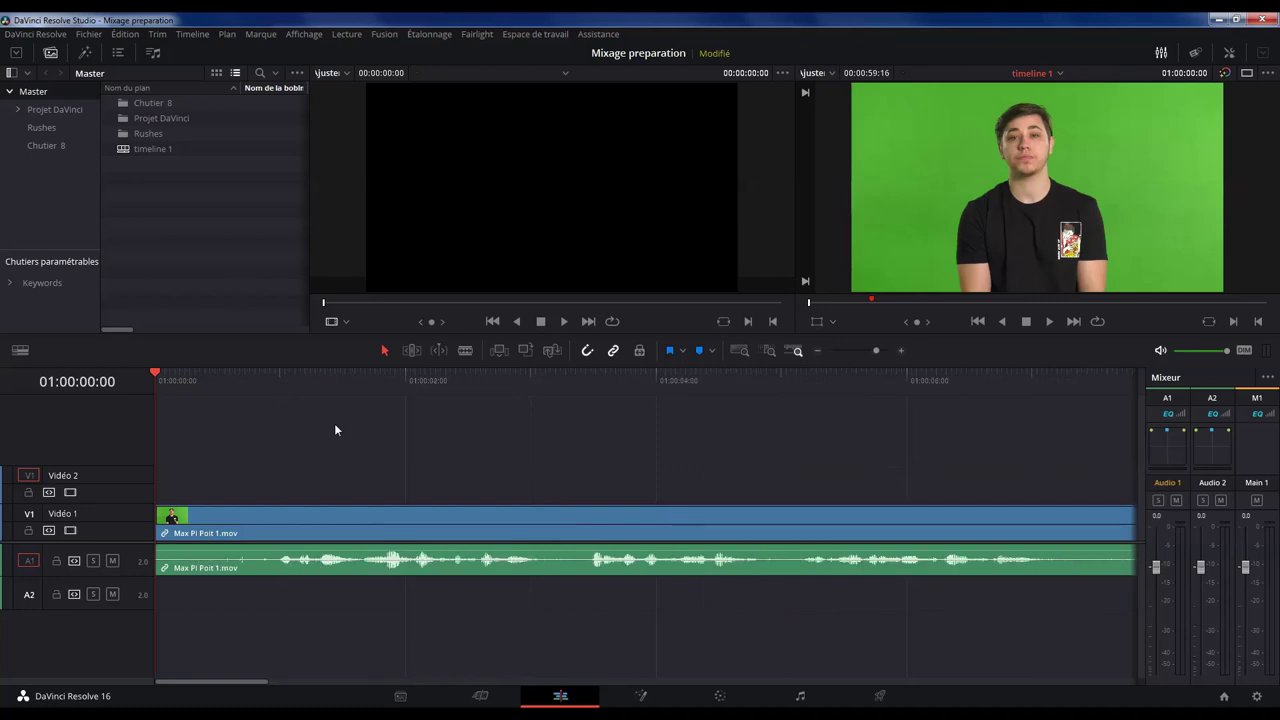
- Increase the height of the audio tracks in the timeline display settings so the waveforms are larger
left_click(19, 350)
left_click_drag(68, 568, 155, 566)
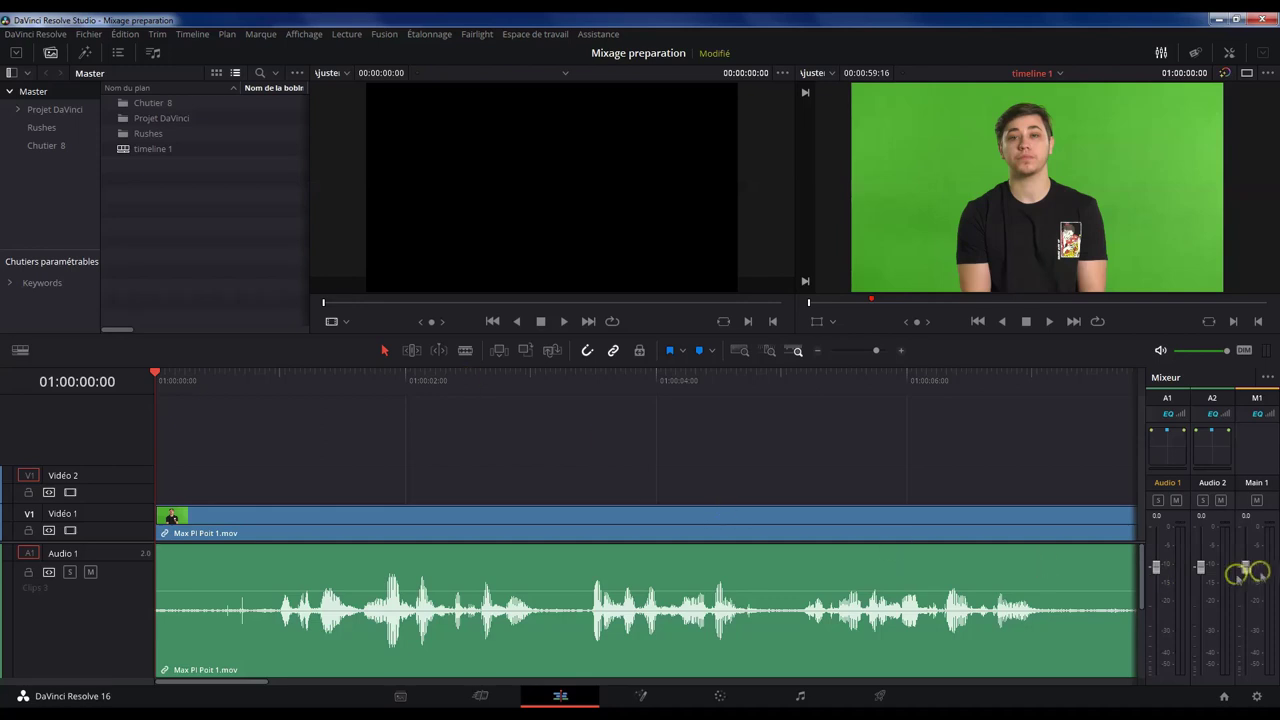
- Play the timeline from the start past the cut to the Alex PI Poit 1 clip, checking the mixer levels
left_click(1168, 582)
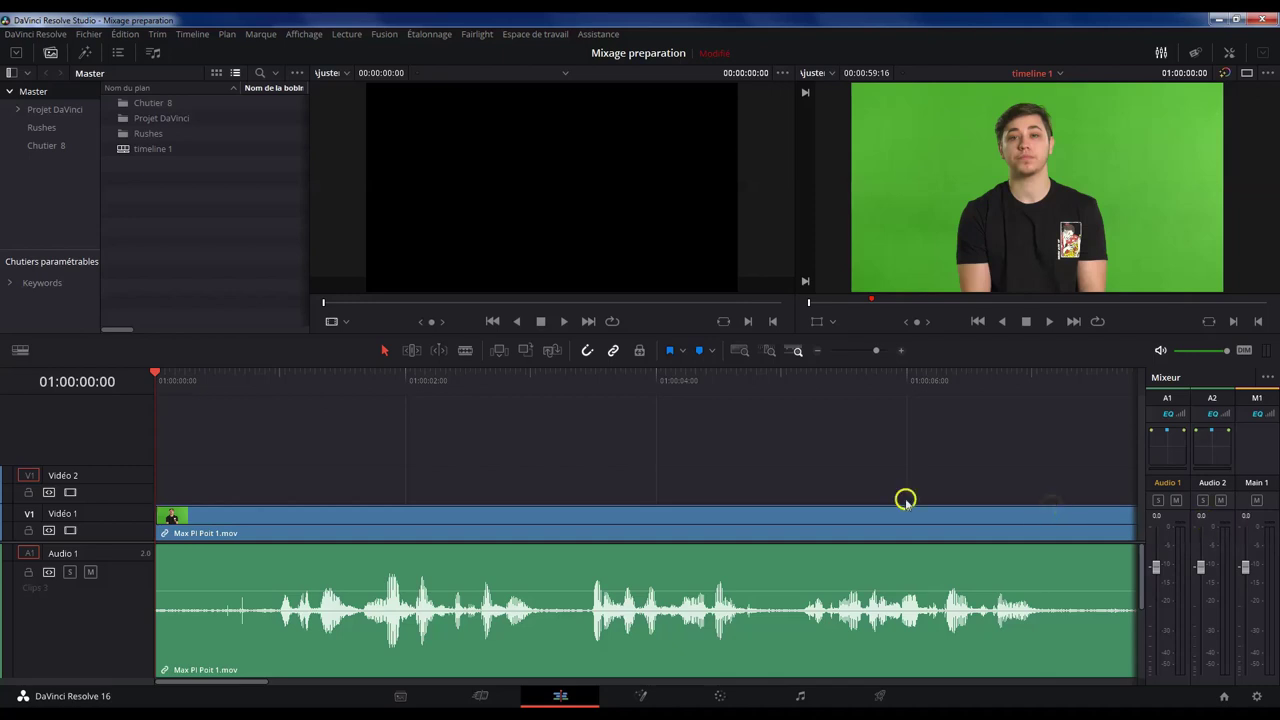
key("space")
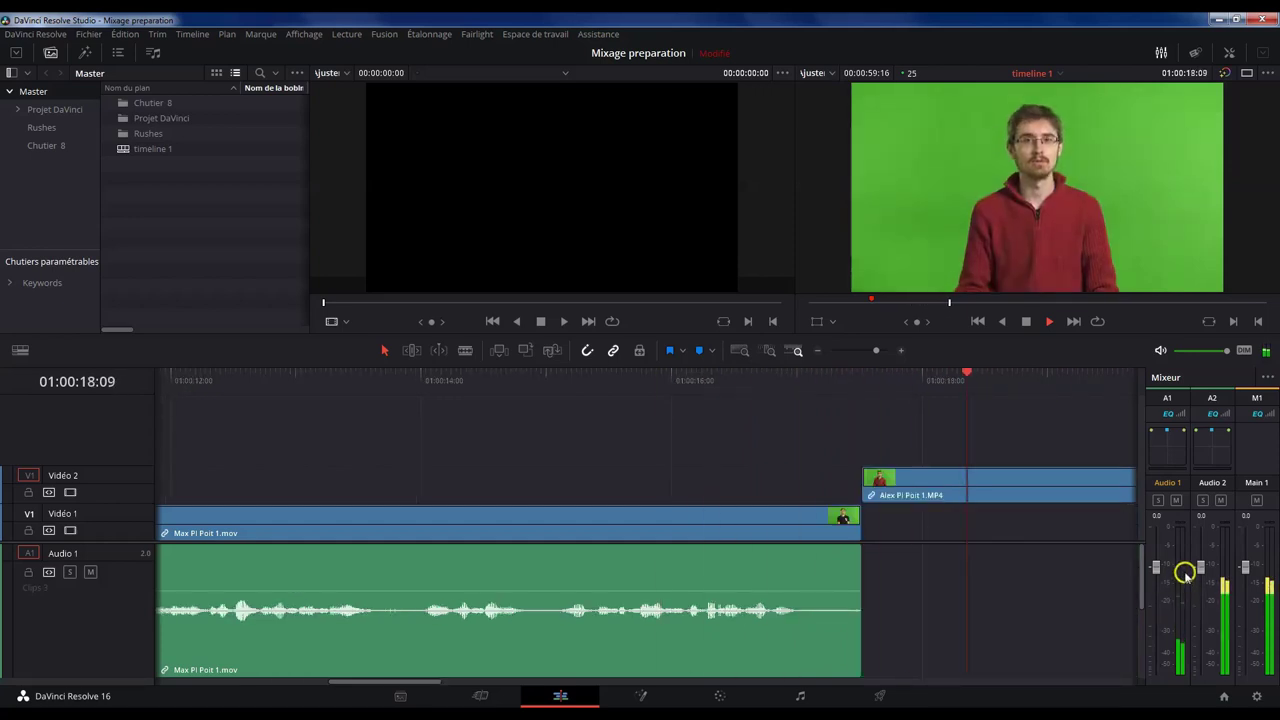
key("space")
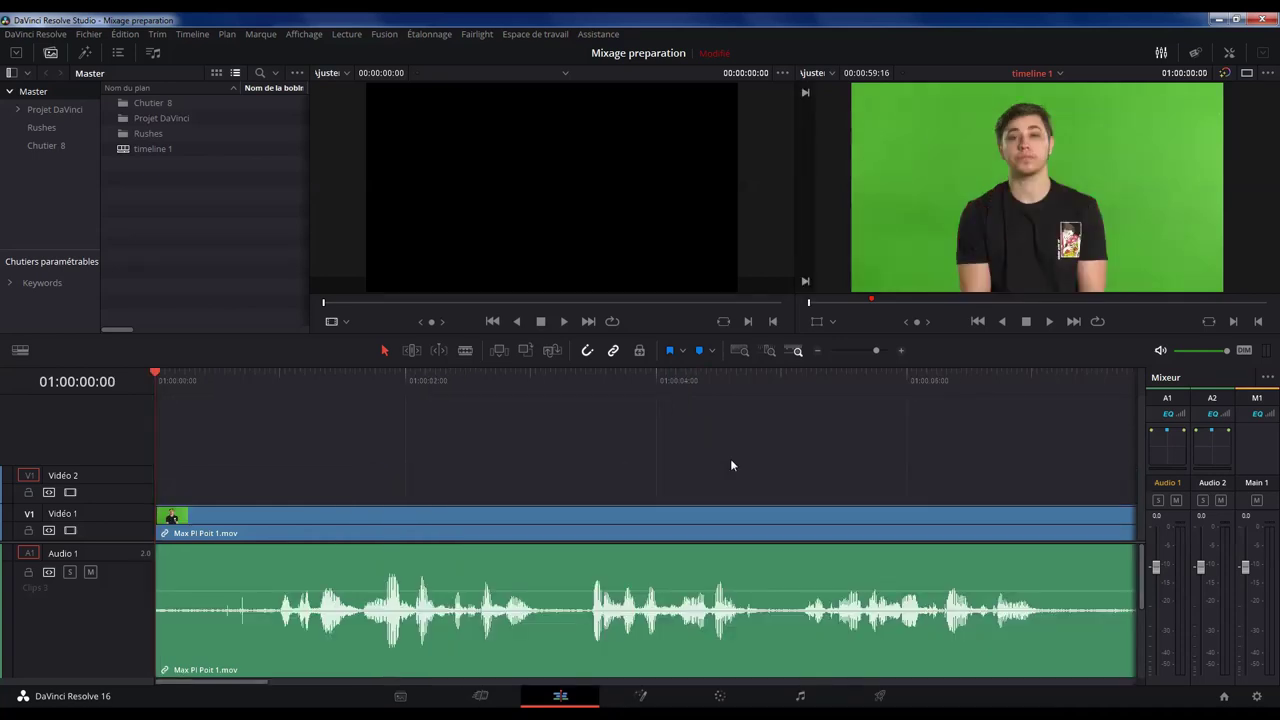
- Add a volume keyframe to the Max PI Poit 1 audio in the quiet passage at about 01:00:07:13
left_click_drag(215, 681, 300, 681)
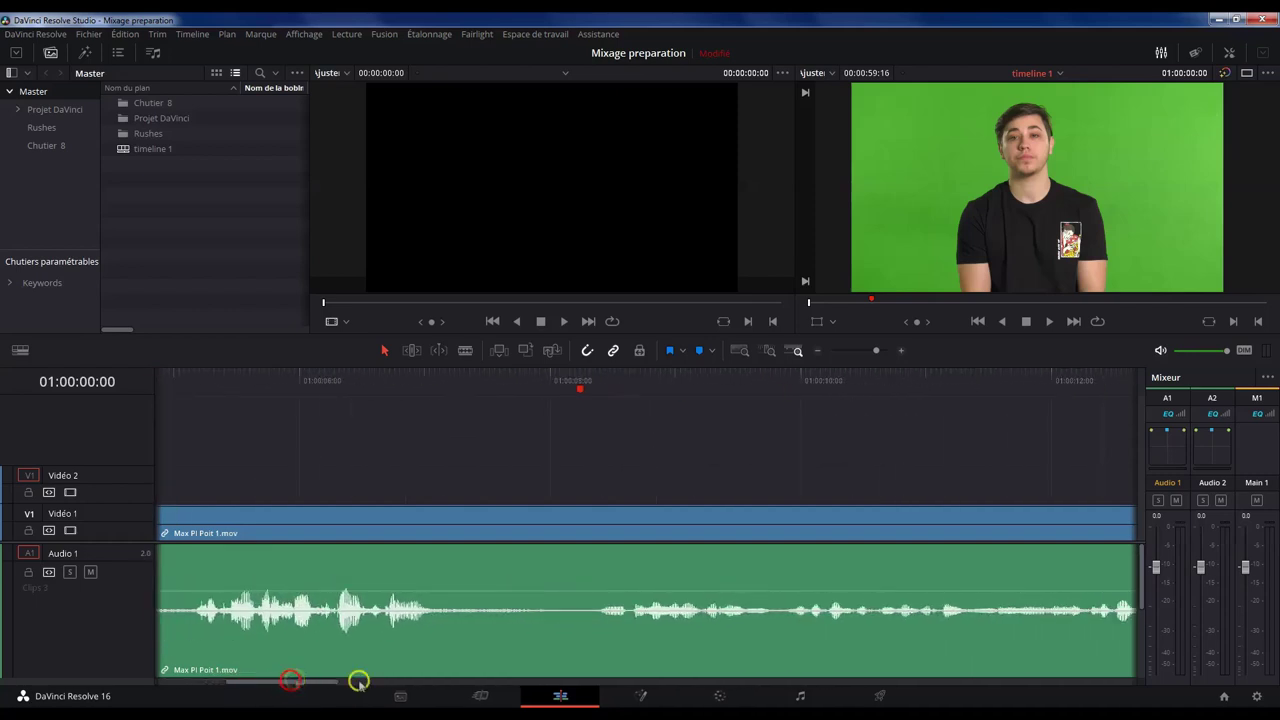
left_click(496, 591)
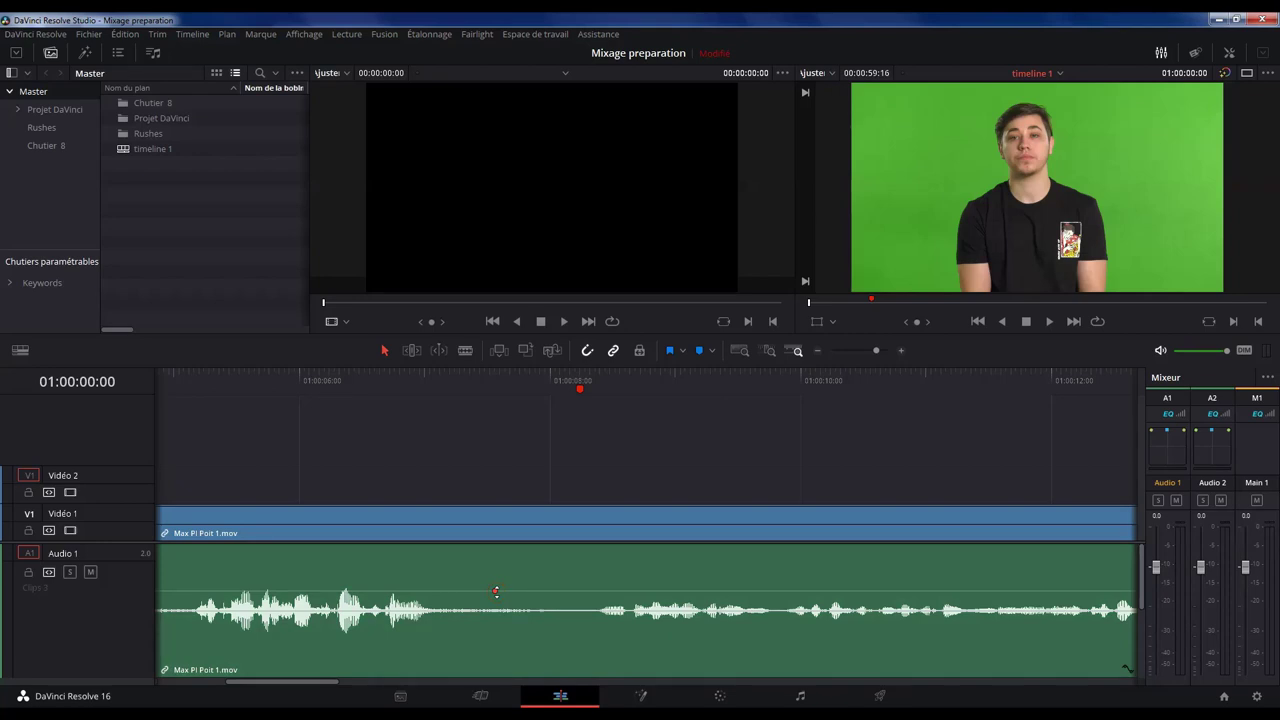
left_click(523, 591)
left_click(523, 591)
left_click(528, 580)
left_click(531, 594)
left_click(529, 591)
left_click(529, 591)
mouse_move(529, 591)
left_mouse_down()
mouse_move(540, 585)
mouse_move(514, 603)
left_mouse_up()
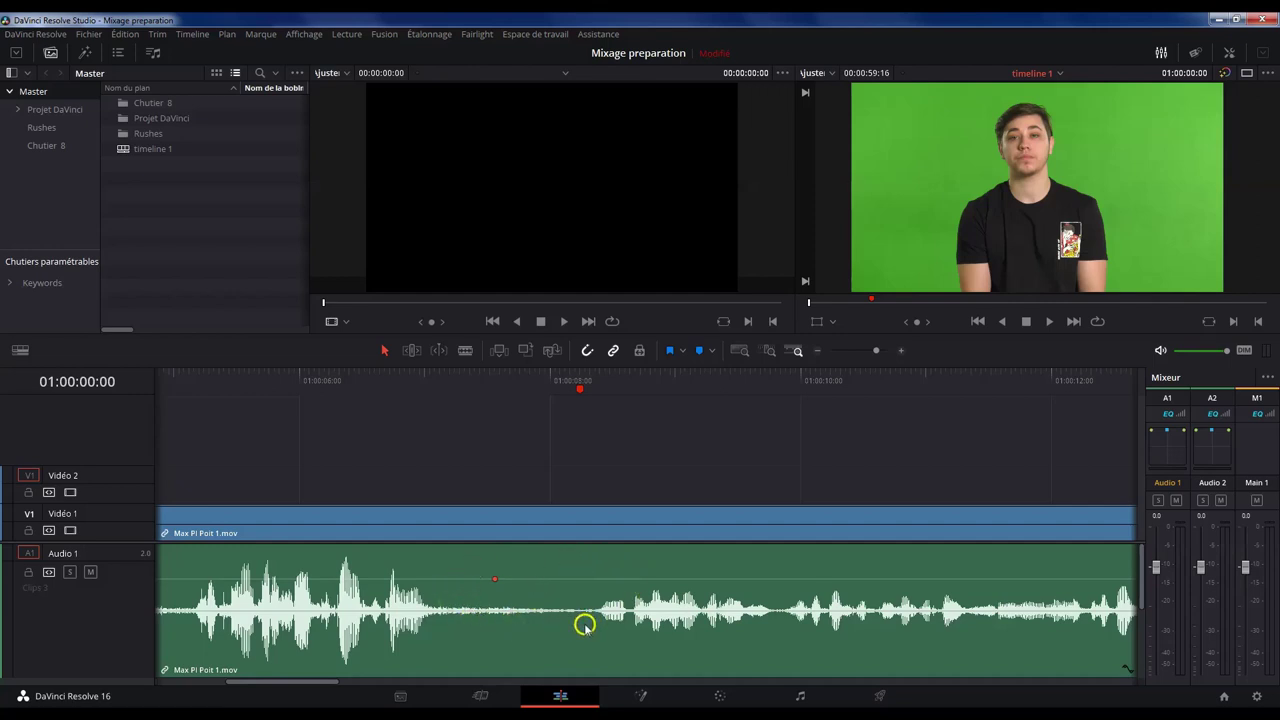
key("ctrl+z")
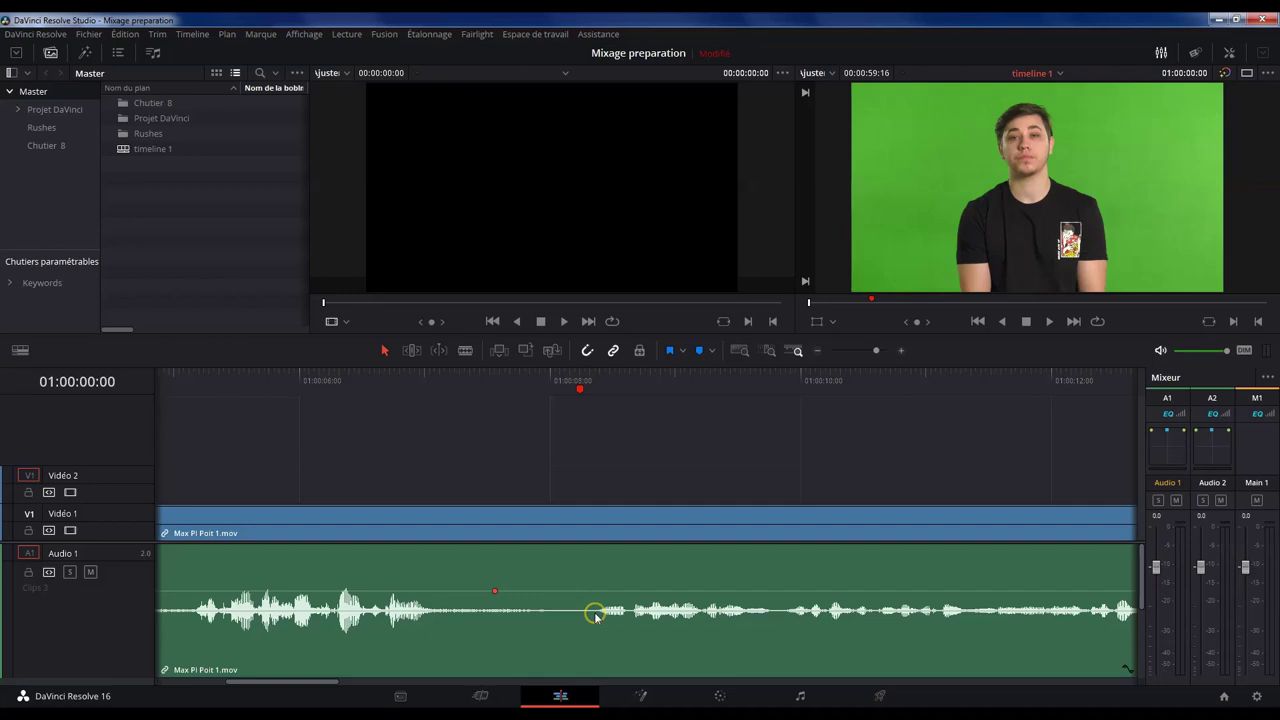
- Add a second volume keyframe just after the first one on the Max PI Poit 1 audio clip
left_click(517, 592)
left_click(510, 592)
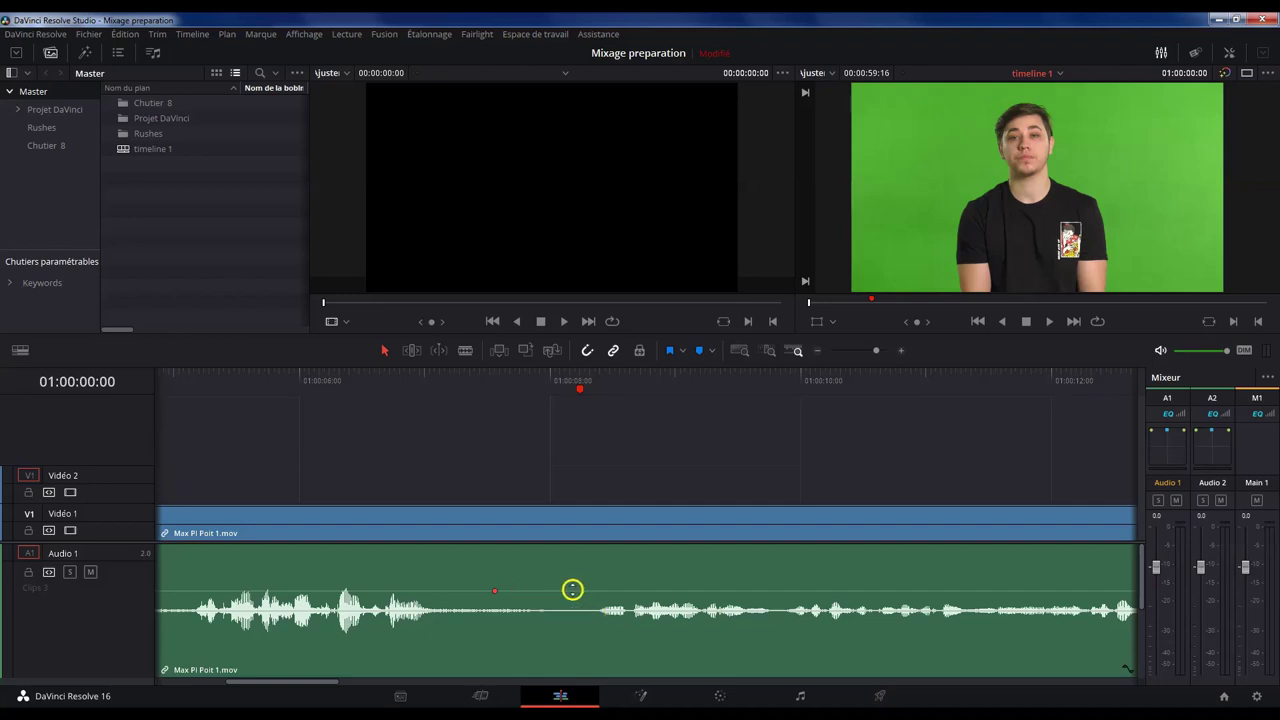
left_click(512, 591, "alt")
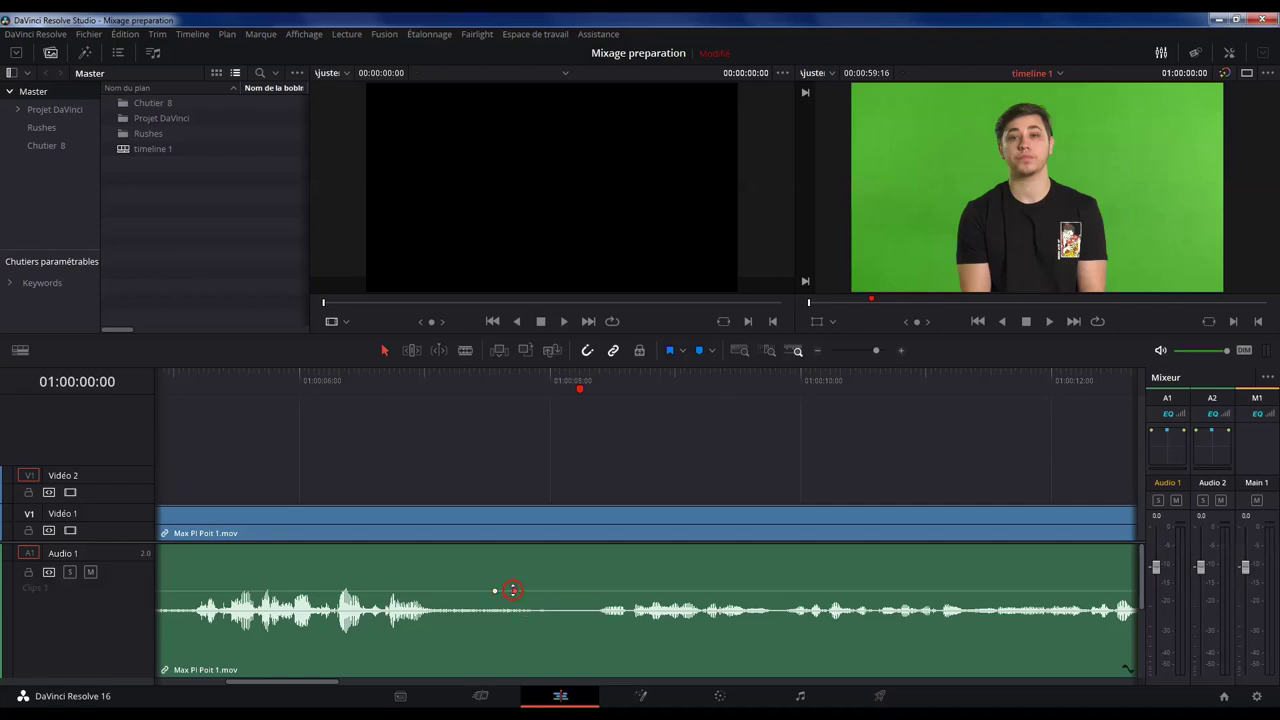
- Lower the Max PI Poit 1 volume line before the two keyframes and raise it slightly after them
left_click(447, 590)
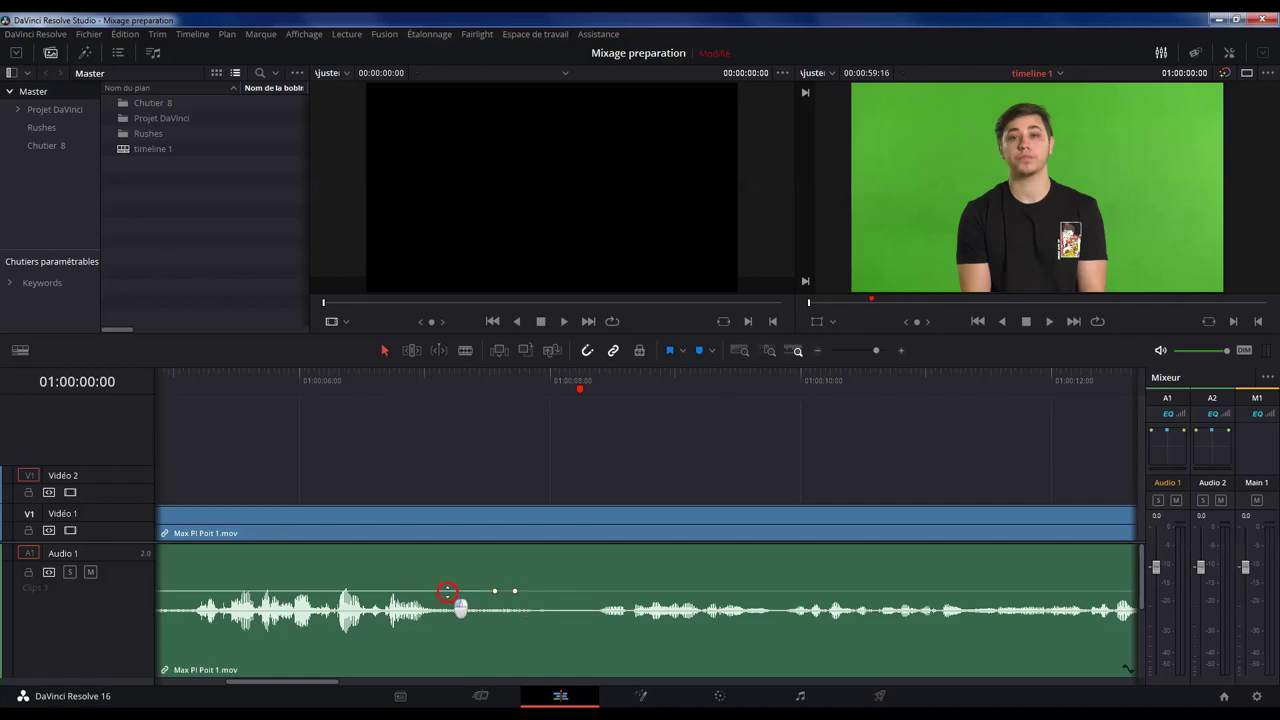
left_click_drag(447, 590, 443, 600)
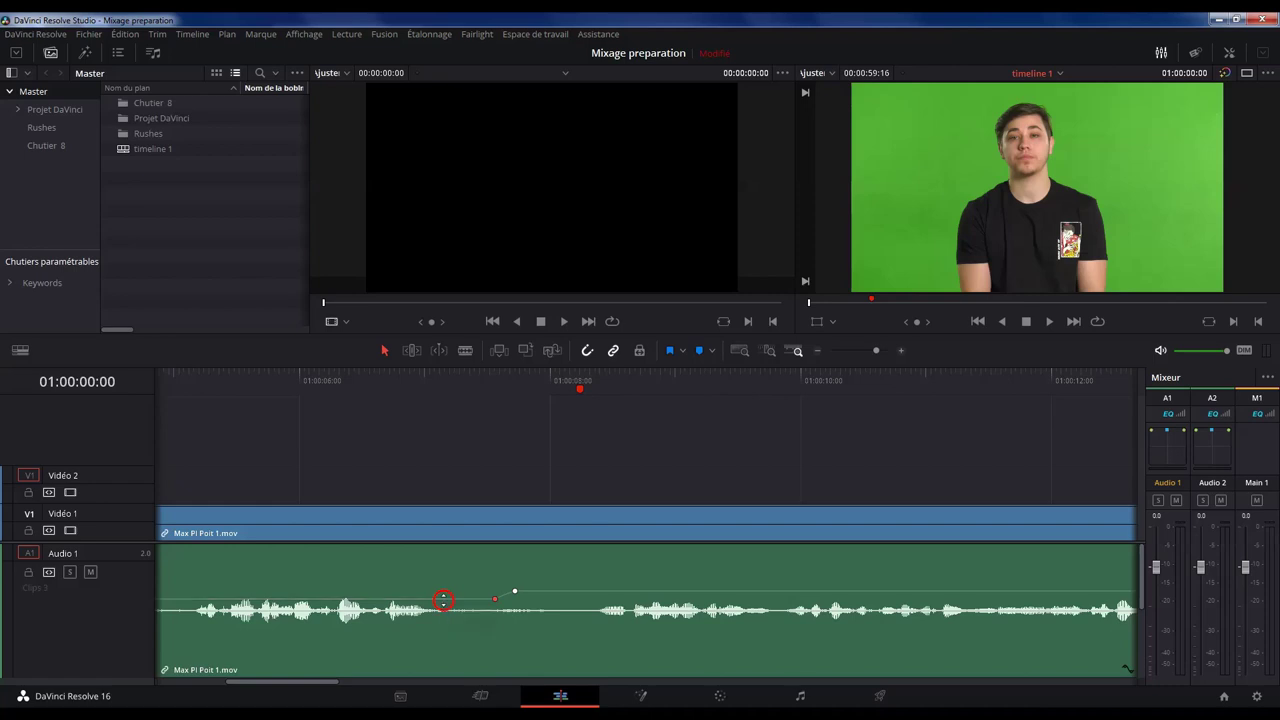
left_click(717, 588)
left_click_drag(717, 590, 720, 583)
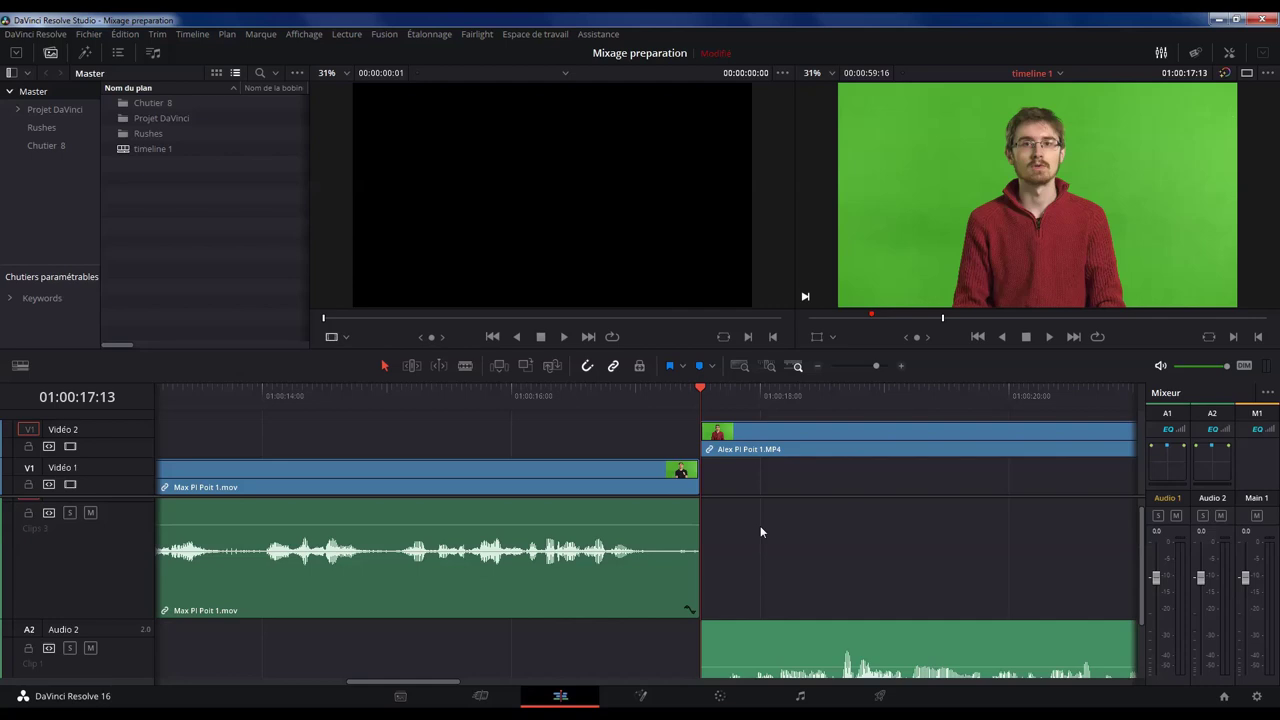
- Extend only the audio of Max PI Poit 1 one second past its video, ending at 01:00:18:13
mouse_move(760, 525)
left_mouse_down()
mouse_move(700, 527)
mouse_move(758, 532)
left_mouse_up()
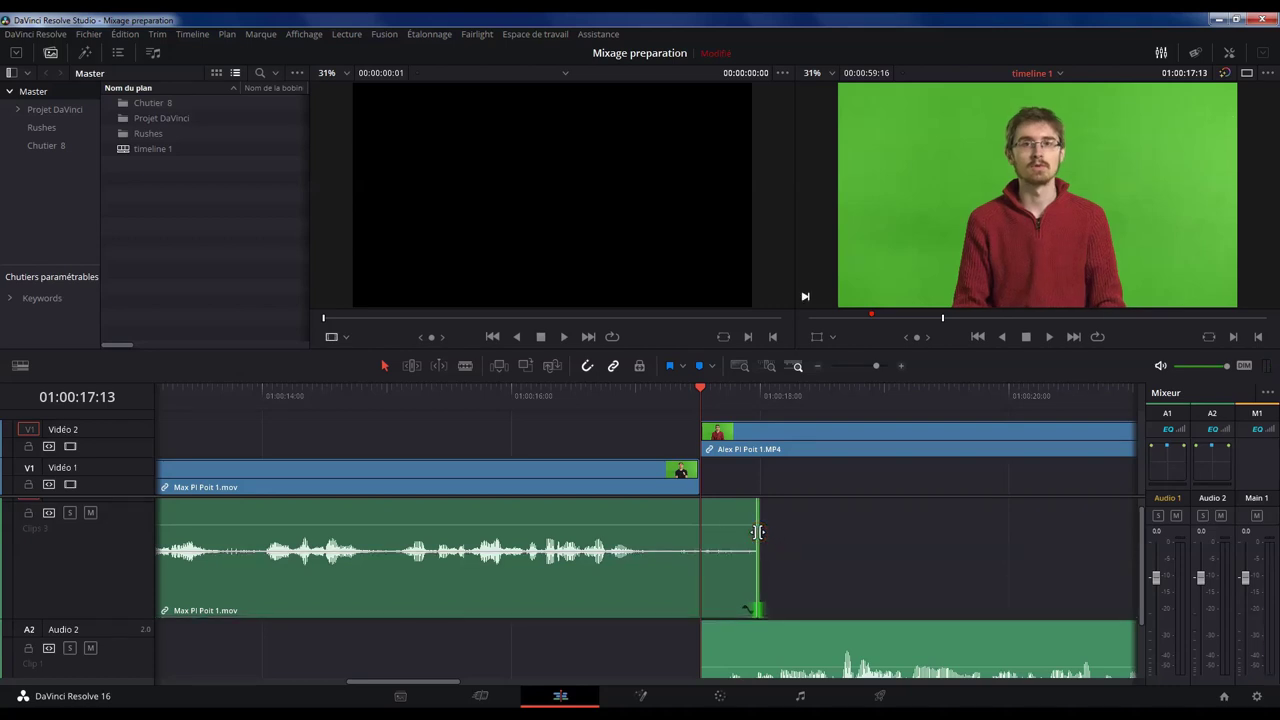
key("shift+Right")
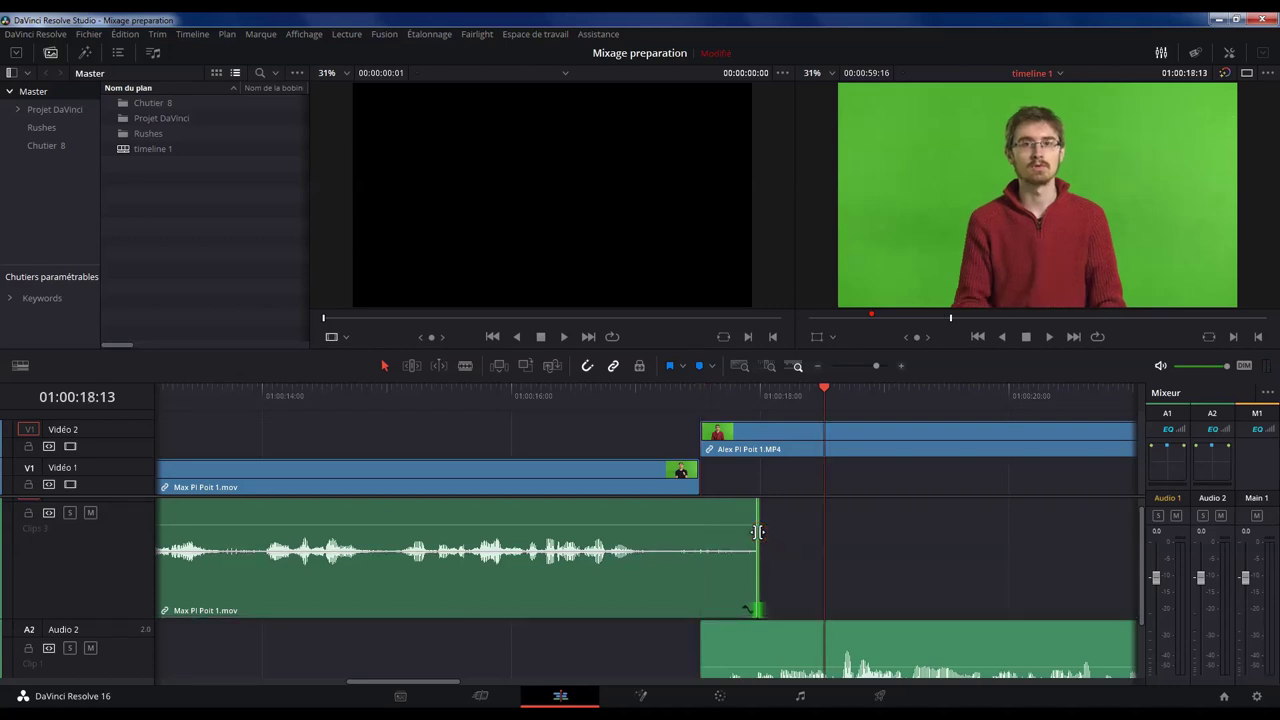
left_click_drag(758, 531, 820, 536)
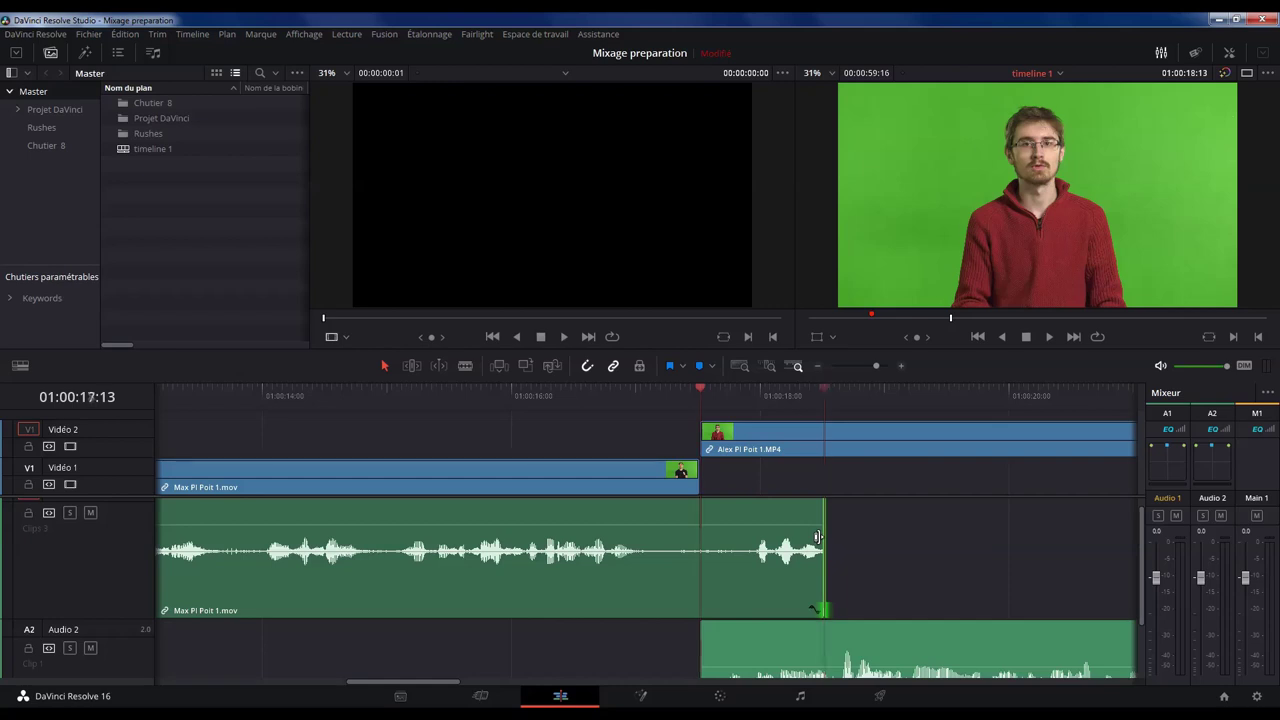
- Extend only the audio start of Alex PI Poit 1 back to 01:00:16:13, one second before its video
key("shift+Left")
key("shift+Left")
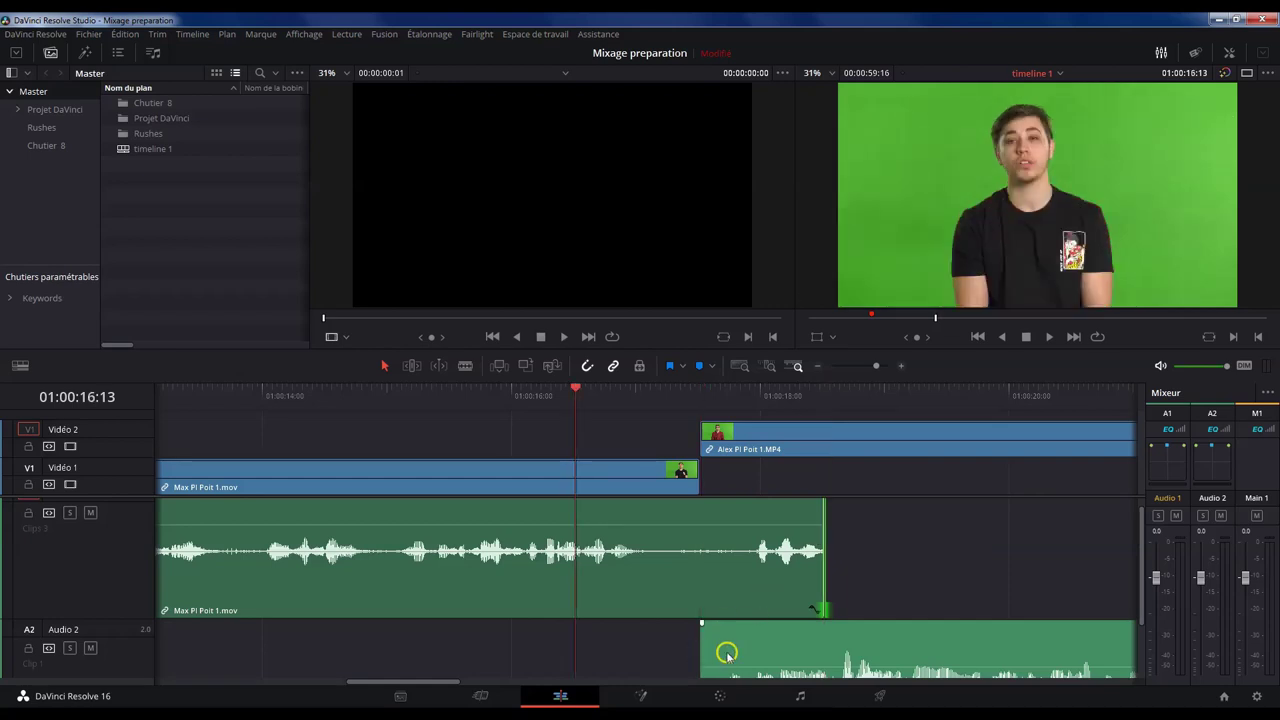
left_click_drag(695, 650, 576, 650)
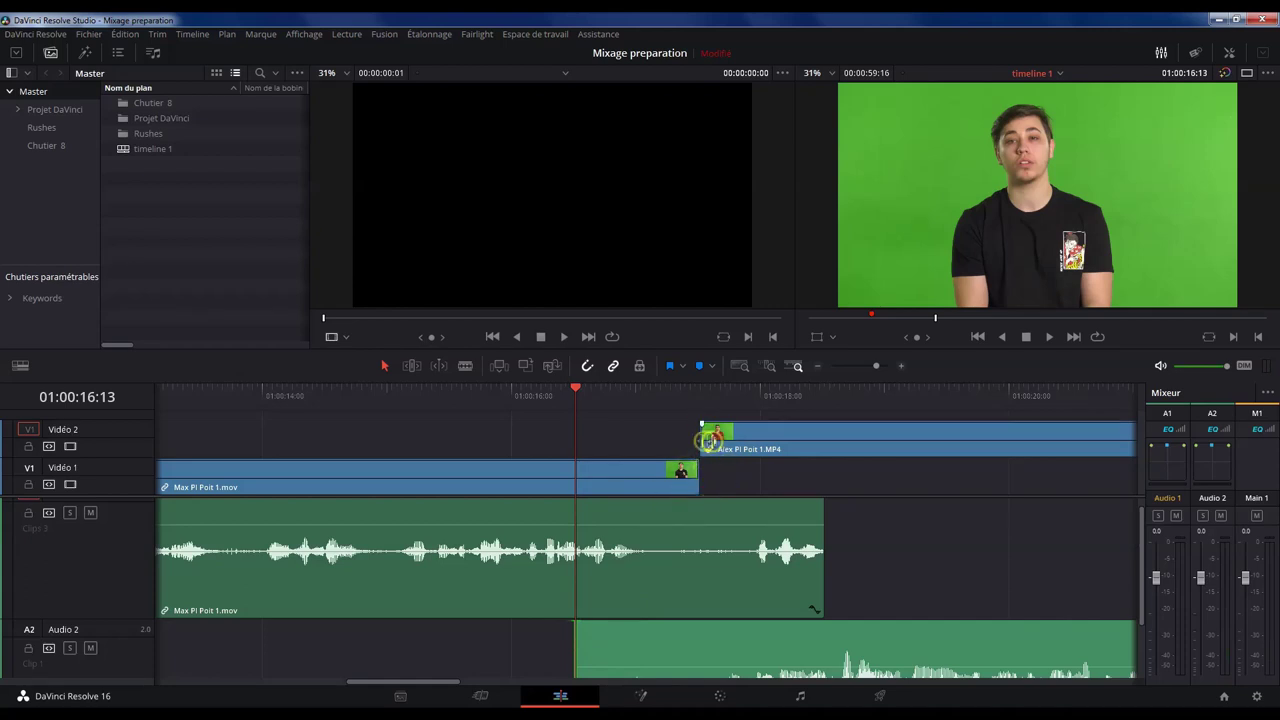
left_click(671, 500)
left_click(608, 514)
left_click(574, 517)
left_click(746, 525)
- Across the audio overlap from 01:00:16:13 to 01:00:18:13, fade out Max PI Poit 1 and fade in Alex PI Poit 1
scroll(794, 586, "up", 1)
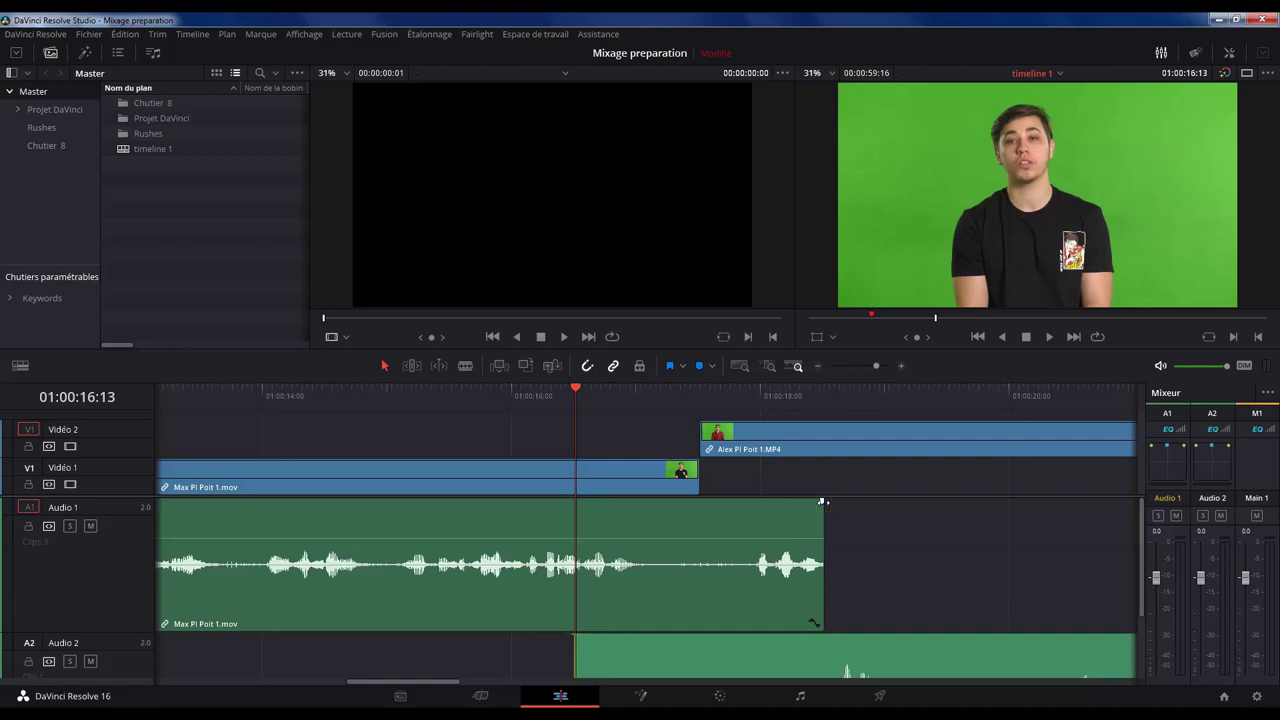
left_click_drag(822, 501, 578, 508)
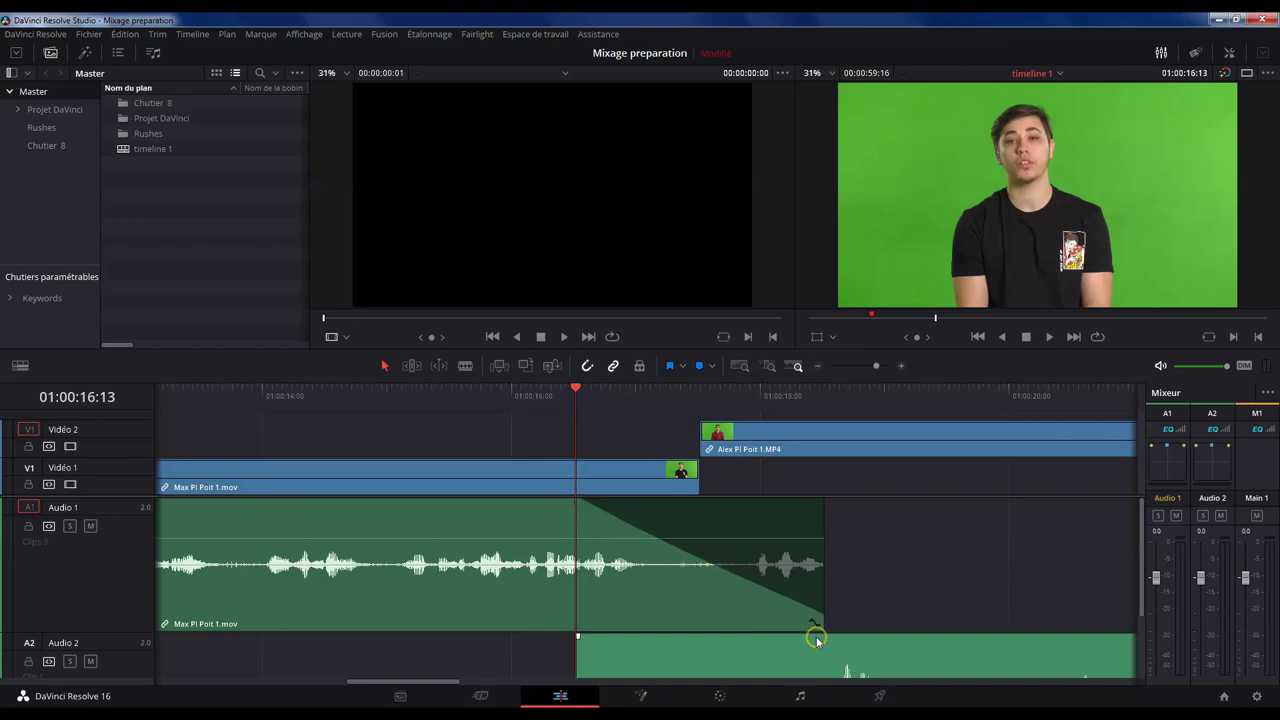
scroll(816, 636, "down", 3)
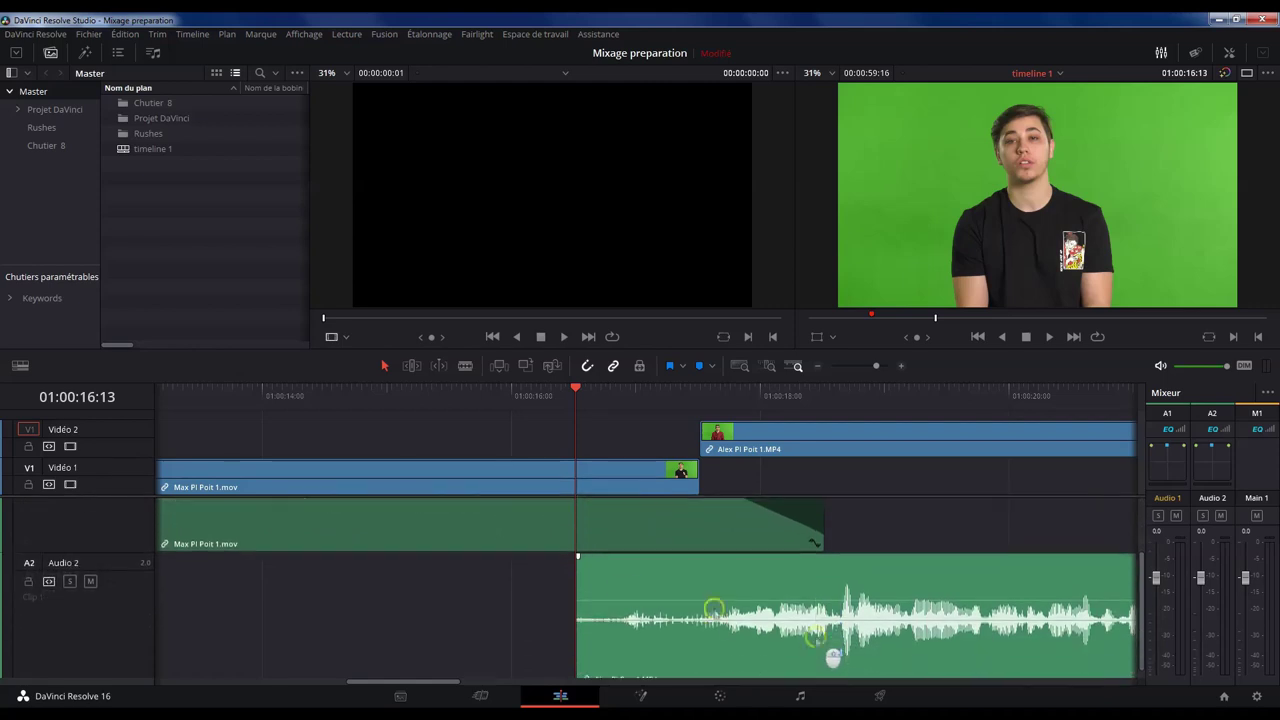
left_click_drag(572, 554, 824, 556)
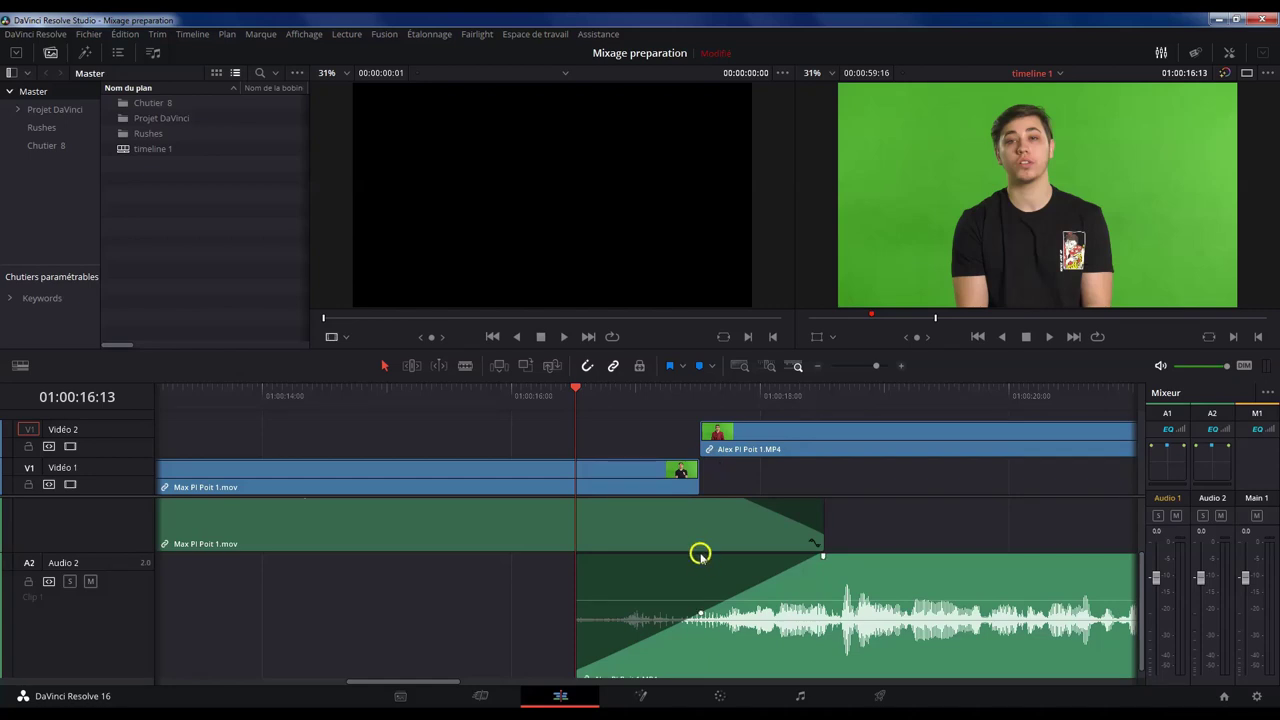
- Bend the fade-out curve of the Max PI Poit 1 audio upward so the sound drops more gradually at first
scroll(697, 550, "up", 2)
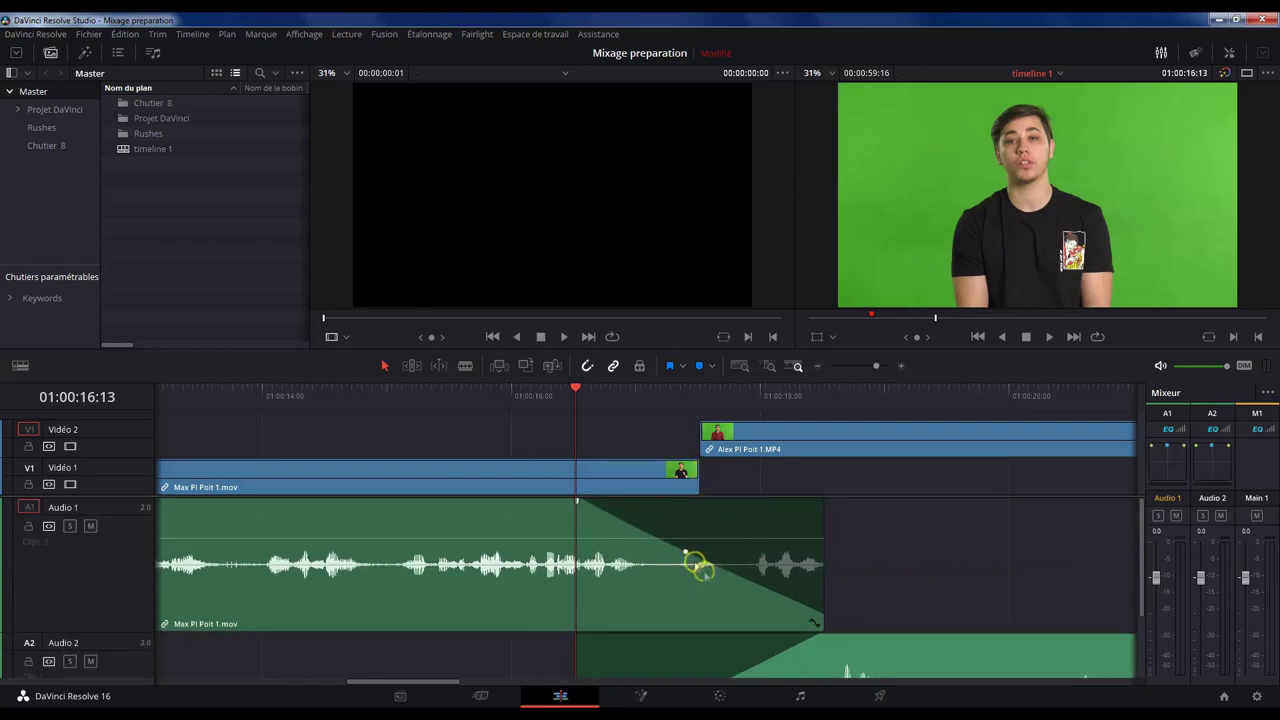
scroll(720, 634, "down", 1)
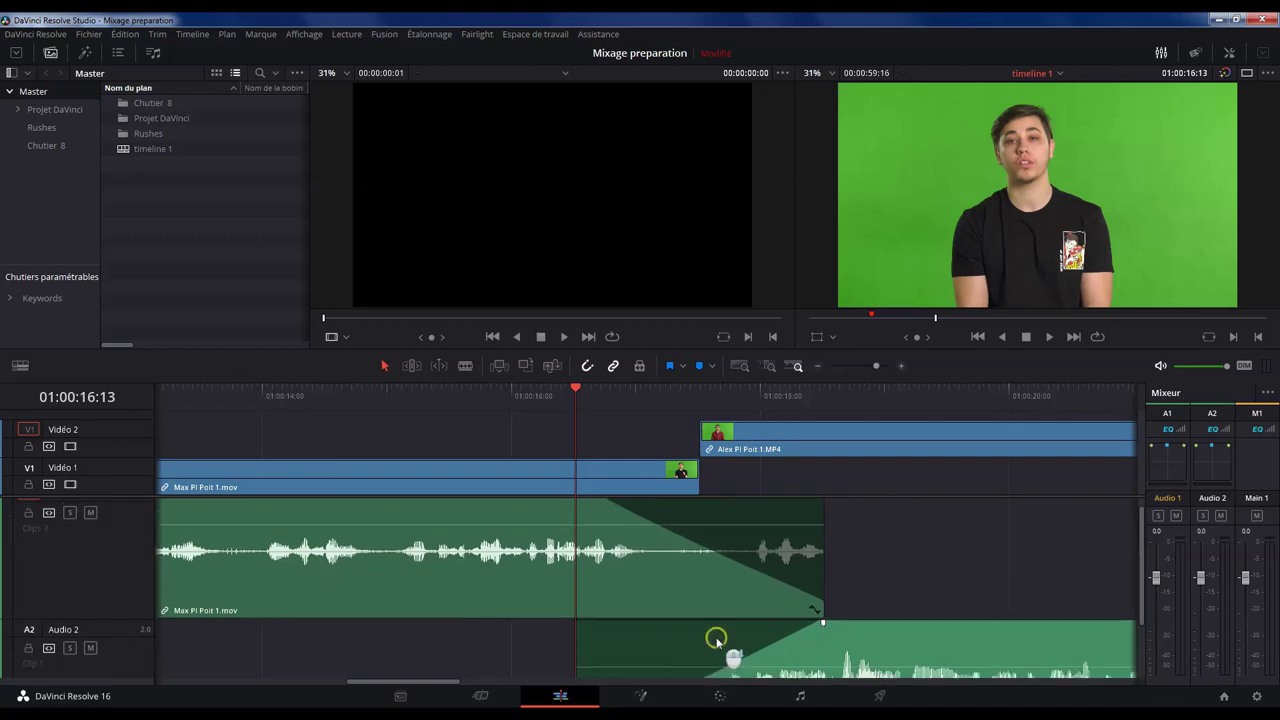
left_click(705, 656)
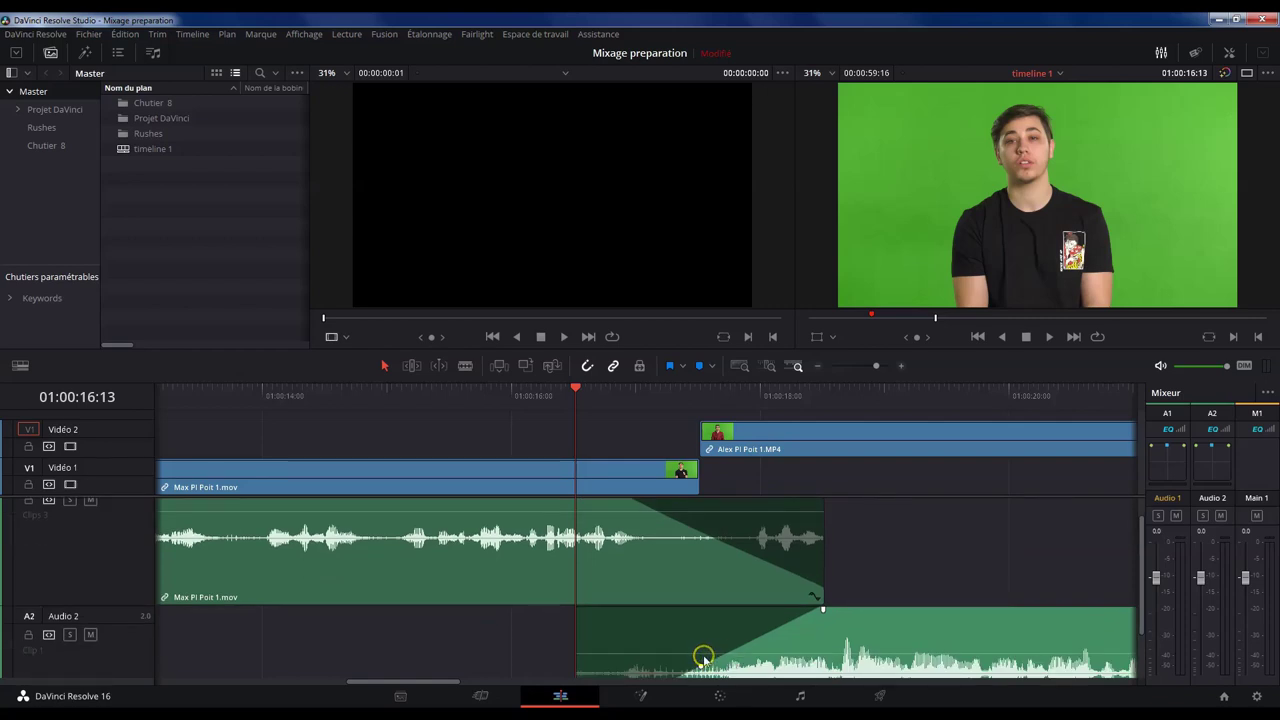
scroll(712, 620, "up", 1)
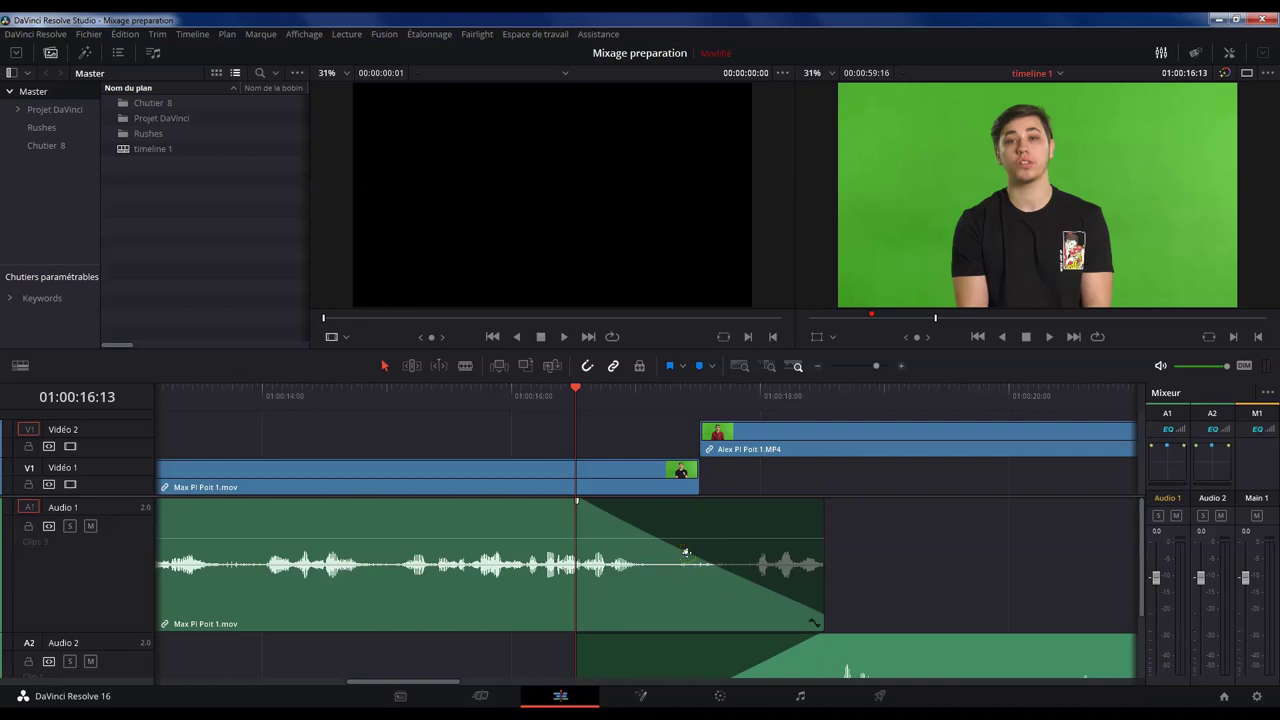
mouse_move(686, 551)
left_mouse_down()
mouse_move(714, 521)
mouse_move(694, 528)
left_mouse_up()
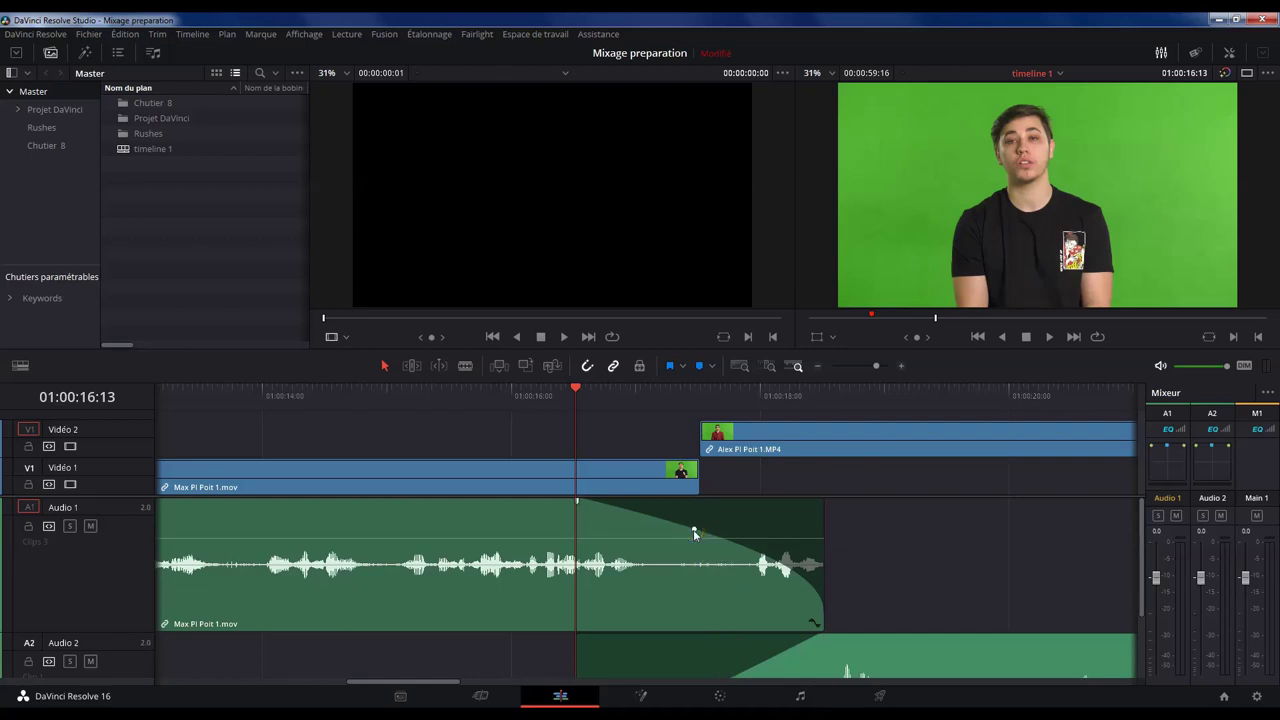
- Bend the fade-in curve of the Alex PI Poit 1 audio downward so the sound rises more slowly at first
scroll(714, 650, "down", 3)
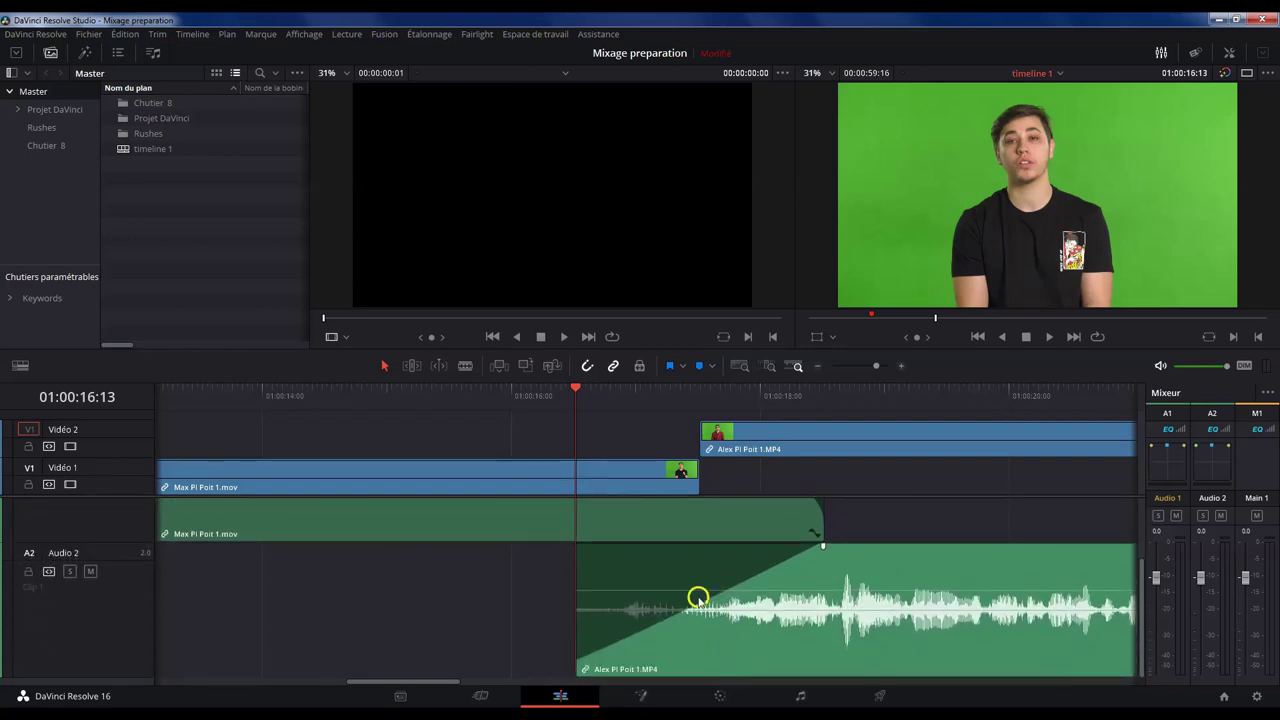
left_click(702, 606)
left_click_drag(702, 606, 702, 637)
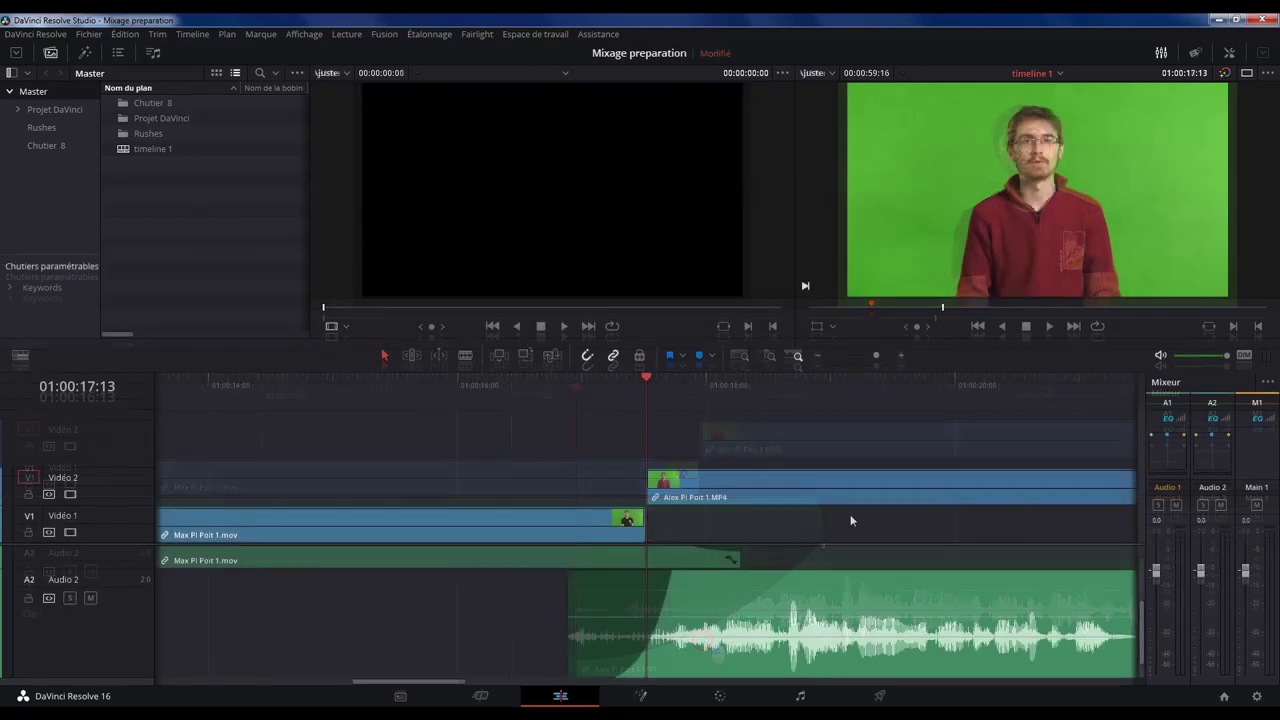
- Apply the Fondu enchaîné 0 dB audio transition at the cut between Sam PI Poit 1 and Max PI Poit 2
left_click(850, 520)
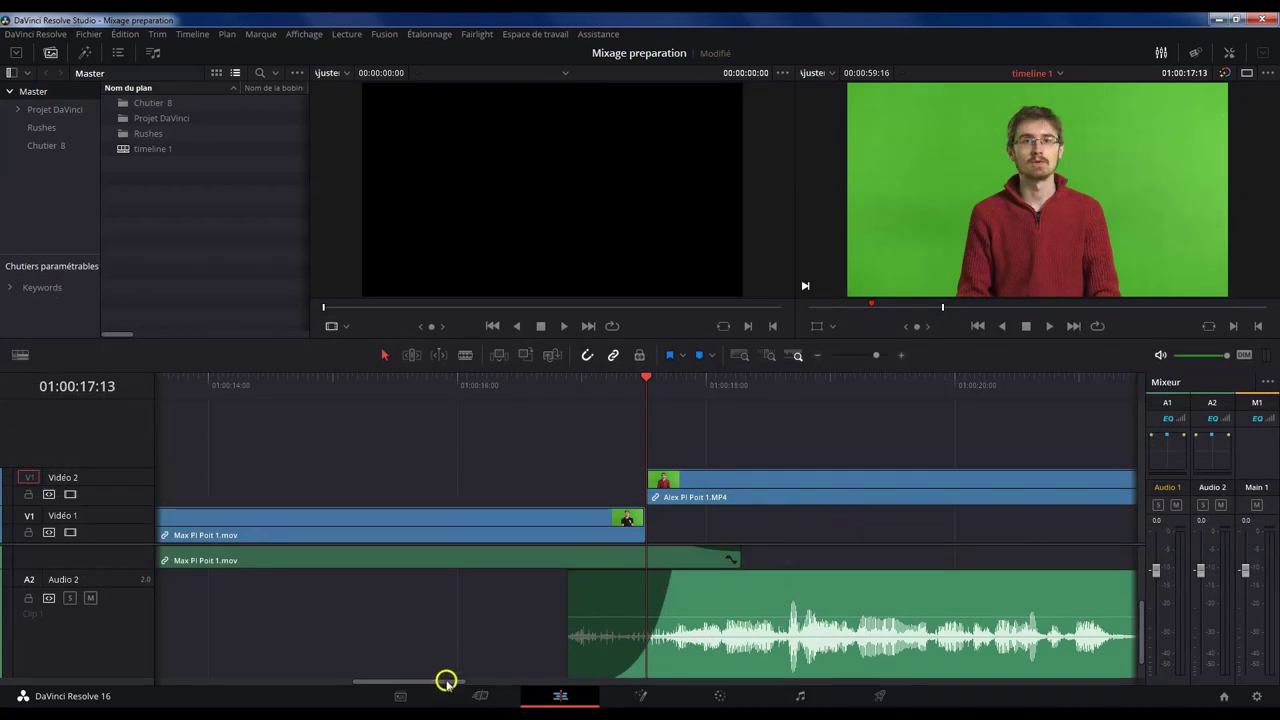
left_click_drag(446, 681, 804, 680)
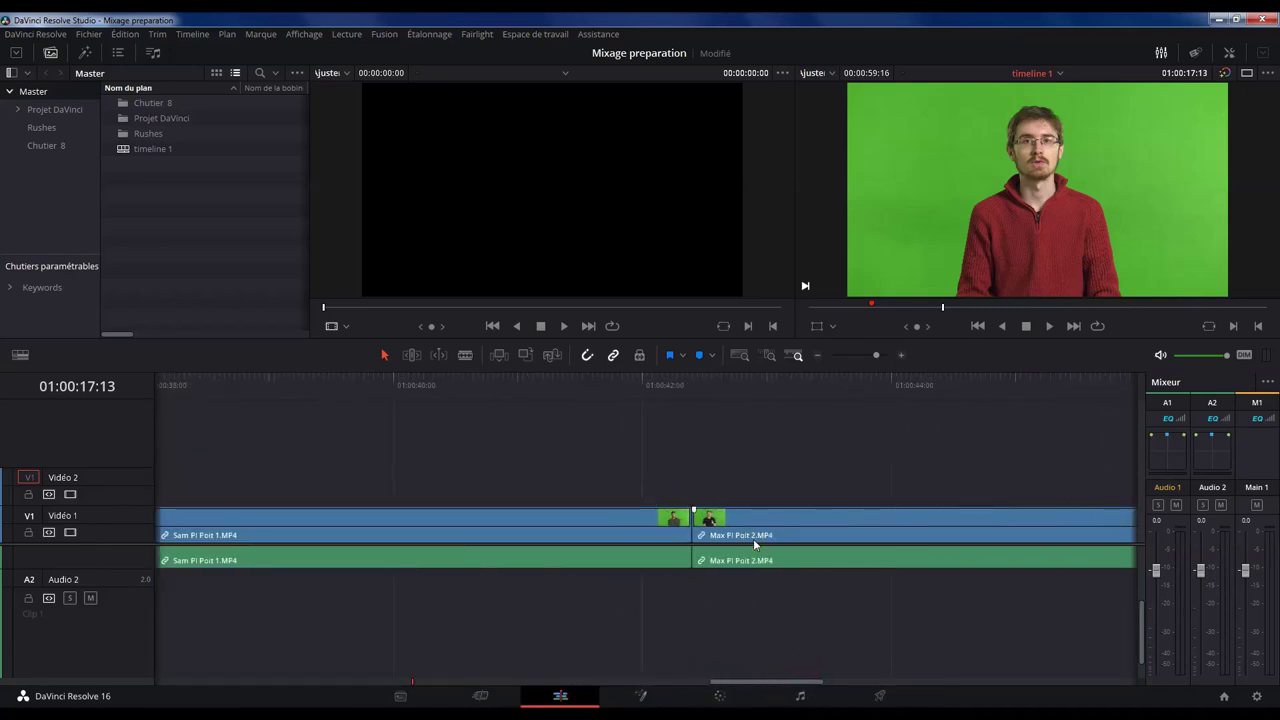
left_click_drag(700, 486, 551, 411)
left_click(85, 52)
left_click(77, 130)
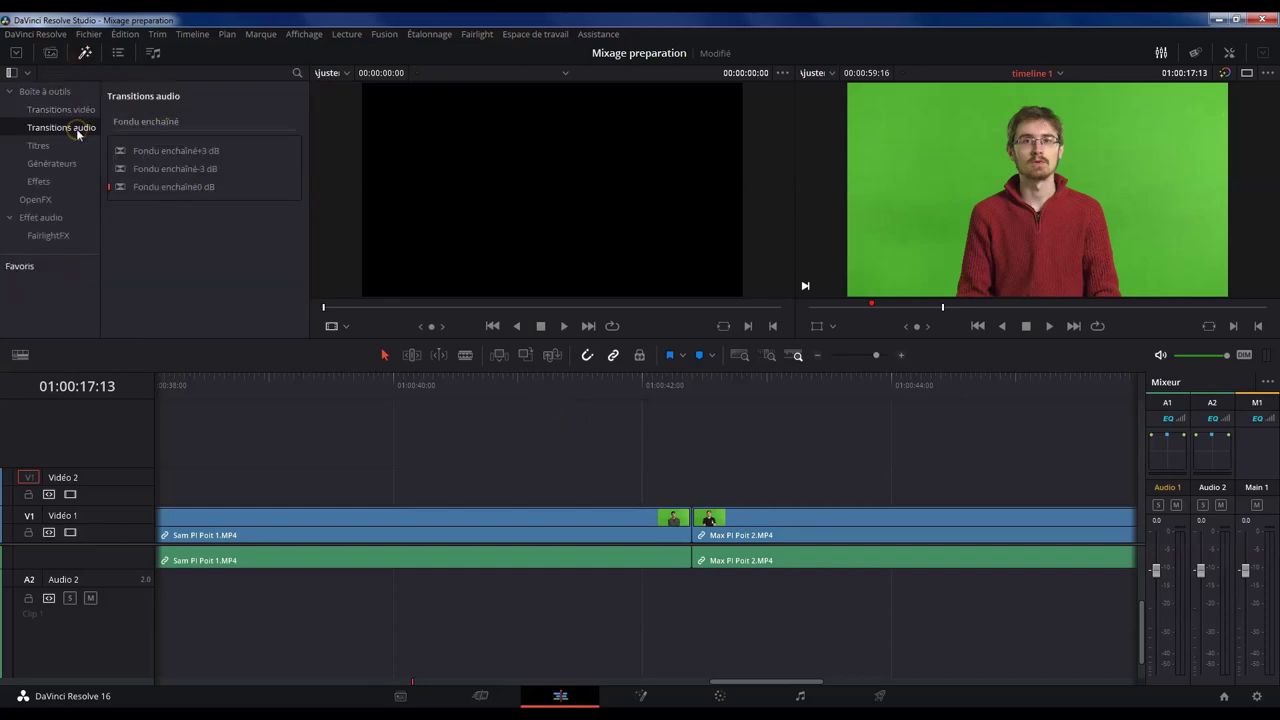
left_click(157, 122)
left_click_drag(172, 186, 800, 548)
left_click_drag(698, 538, 694, 565)
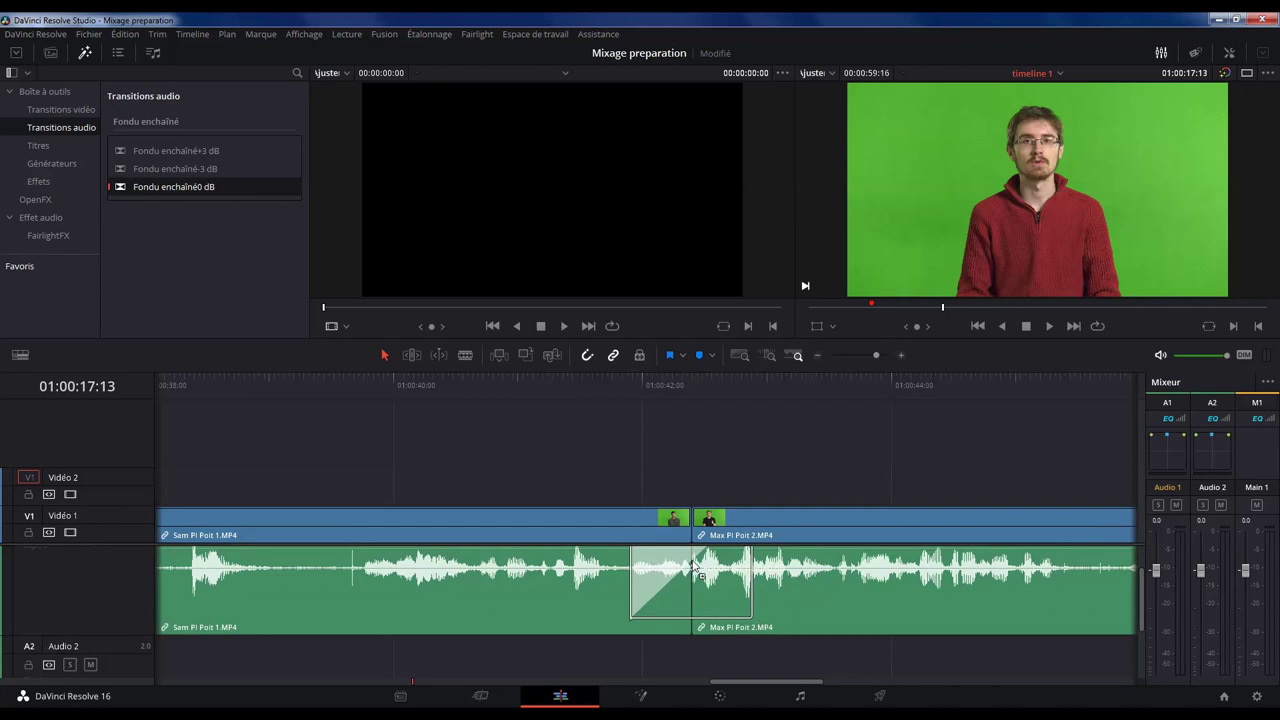
- Shorten the audio crossfade to about 0.9 seconds and show its transition settings in the inspector
mouse_move(631, 576)
left_mouse_down()
mouse_move(597, 577)
mouse_move(638, 573)
left_mouse_up()
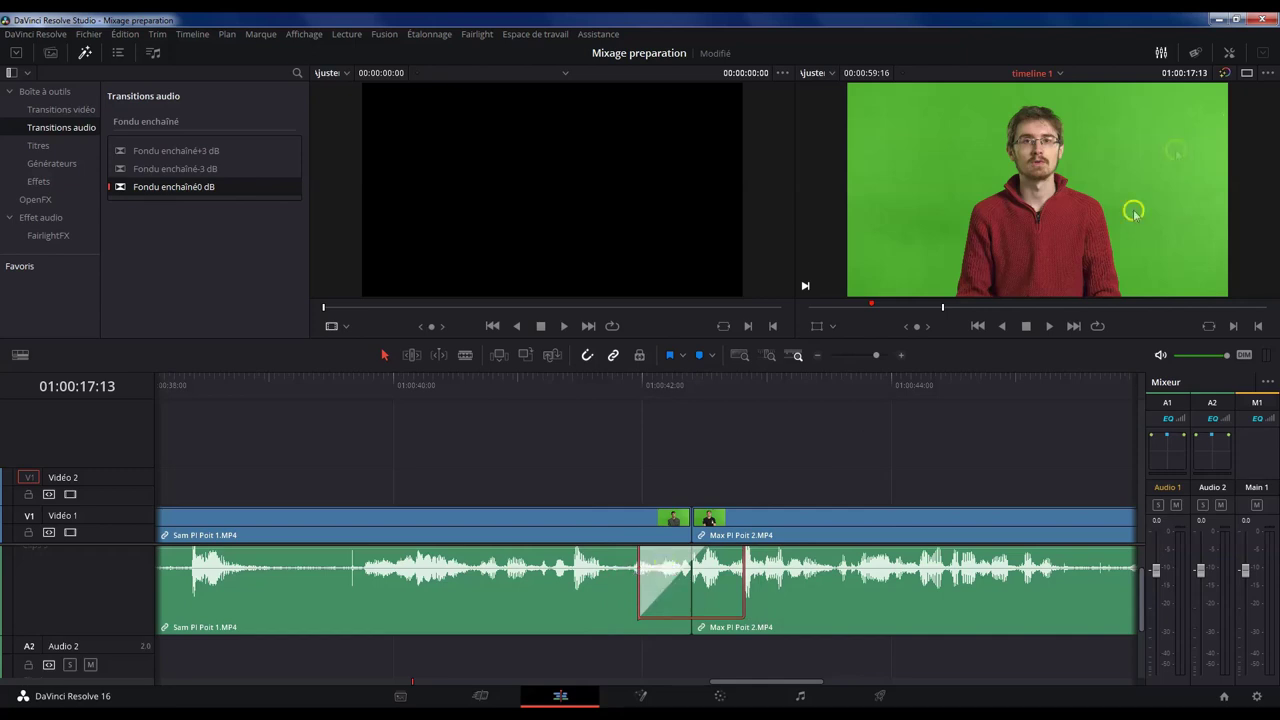
left_click(1236, 54)
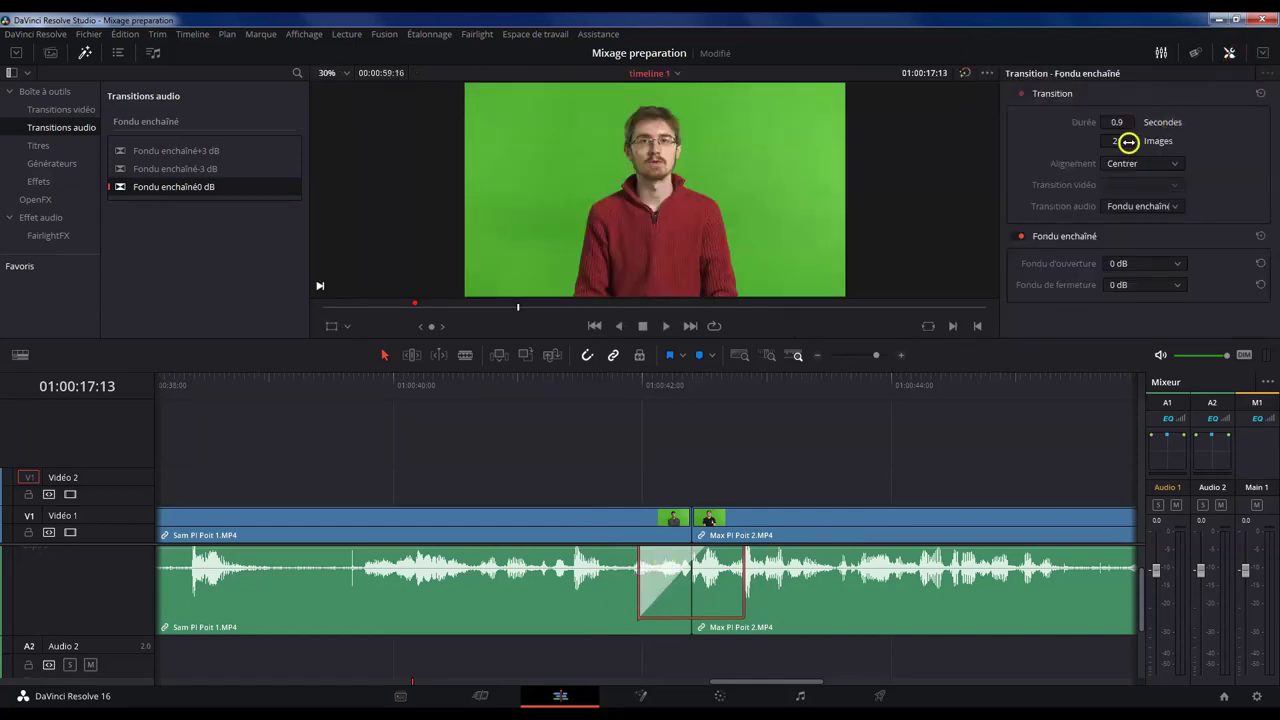